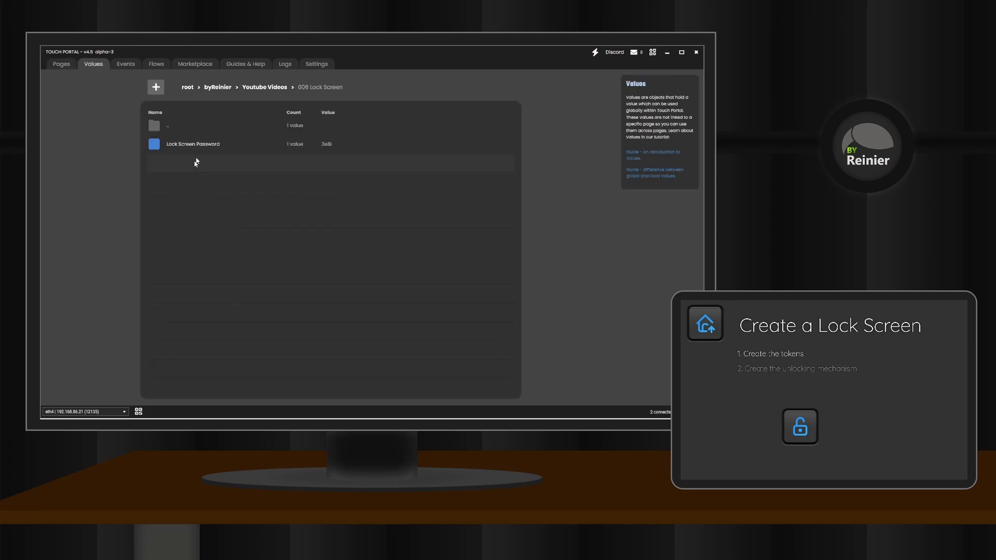
Add a Set Value action for Lock Screen Password to the play button's on-pressed actions.
{"action": "left_click", "coordinate": [201, 145]}
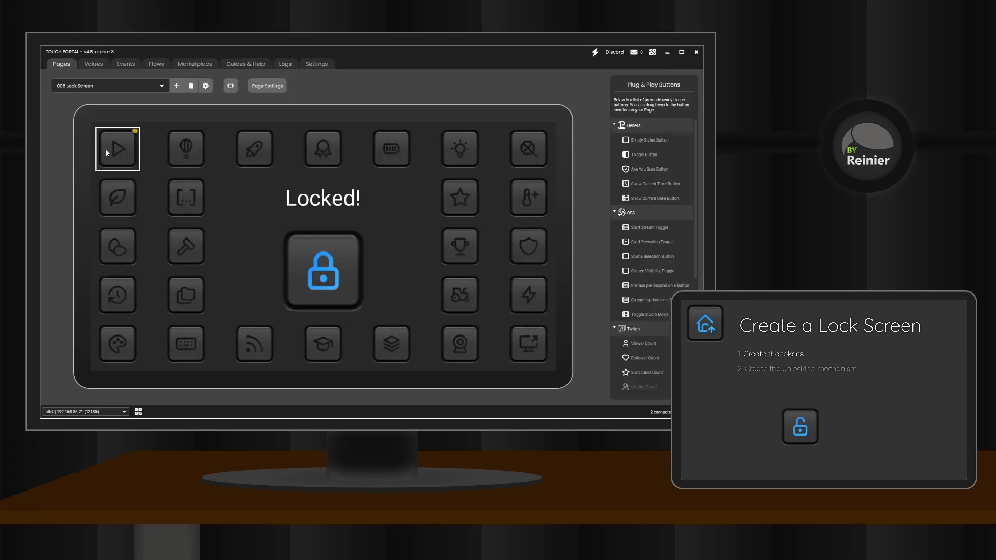
{"action": "left_click", "coordinate": [119, 151]}
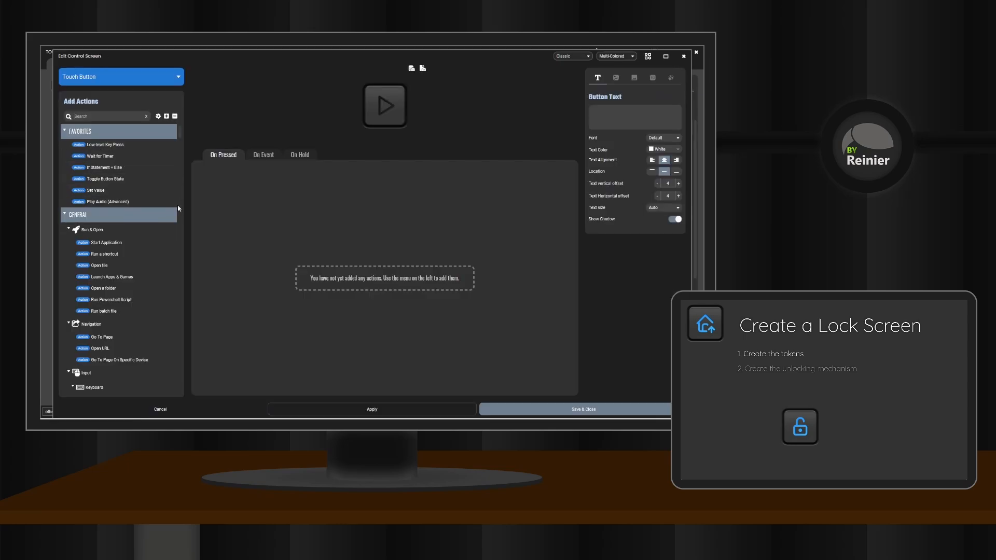
{"action": "left_click_drag", "start_coordinate": [97, 190], "coordinate": [301, 176]}
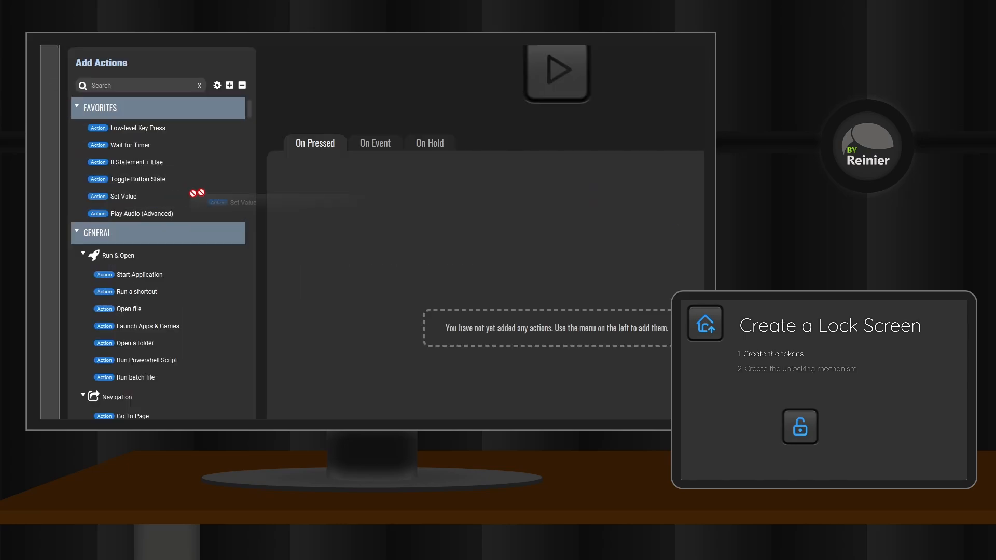
{"action": "left_click", "coordinate": [388, 172]}
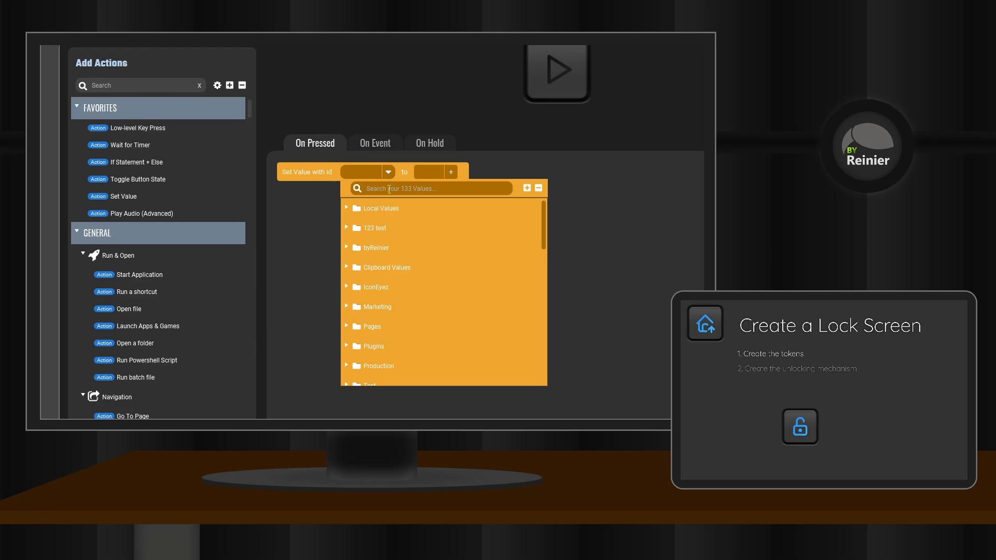
{"action": "type", "text": "loc"}
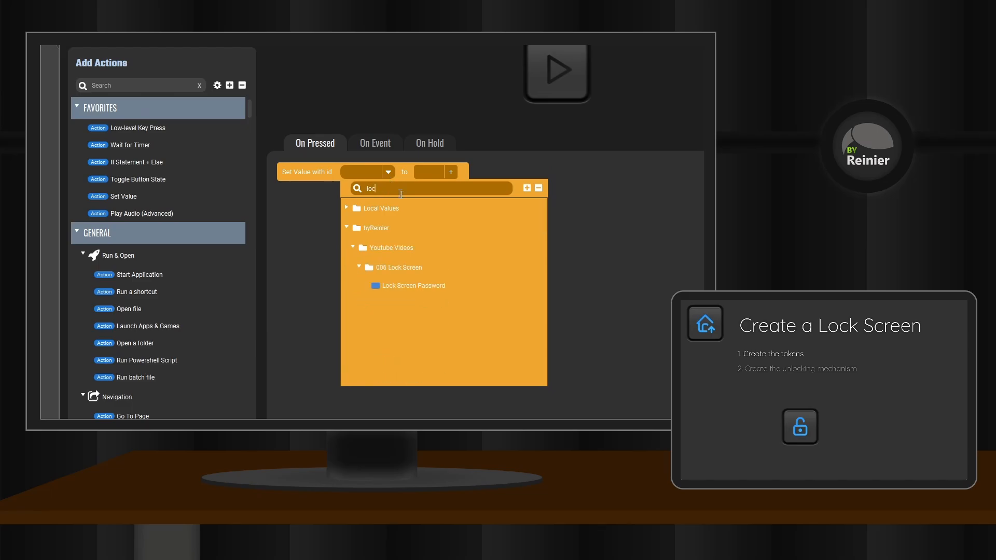
{"action": "left_click", "coordinate": [431, 283]}
Set the action's new value to the Lock Screen Password value followed by 1 and save the button.
{"action": "left_click", "coordinate": [488, 173]}
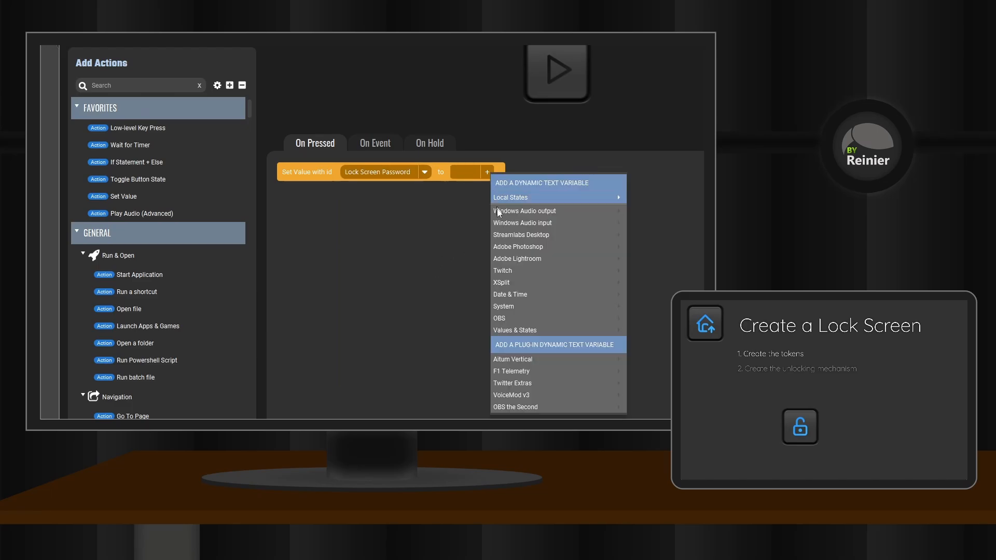
{"action": "mouse_move", "coordinate": [515, 331]}
{"action": "mouse_move", "coordinate": [644, 113]}
{"action": "mouse_move", "coordinate": [521, 138]}
{"action": "mouse_move", "coordinate": [565, 147]}
{"action": "left_click", "coordinate": [618, 146]}
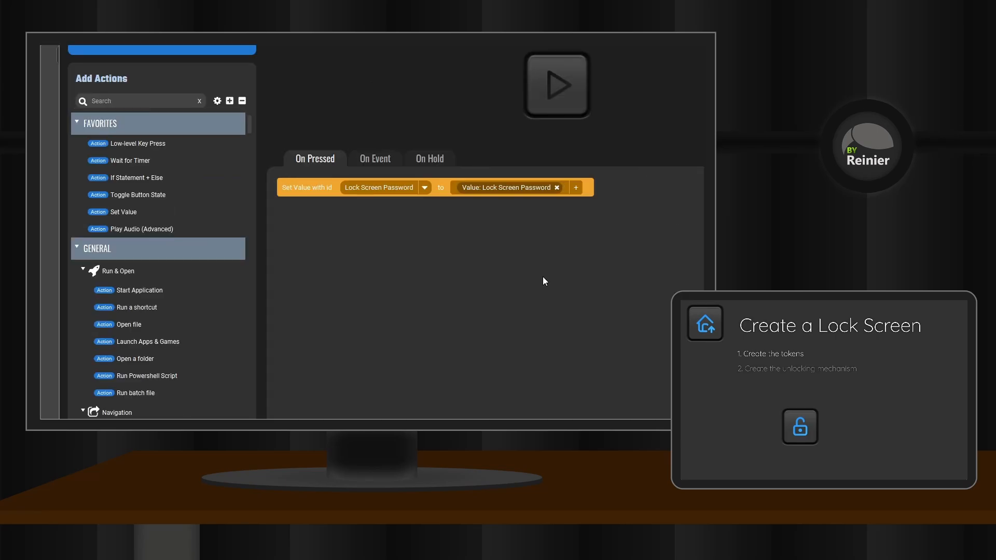
{"action": "type", "text": "1"}
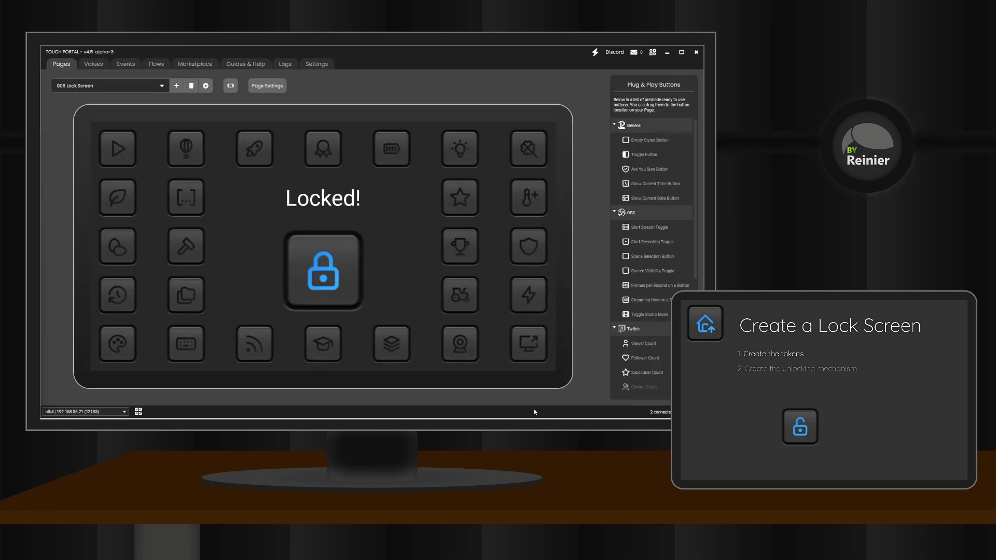
{"action": "left_click", "coordinate": [186, 149]}
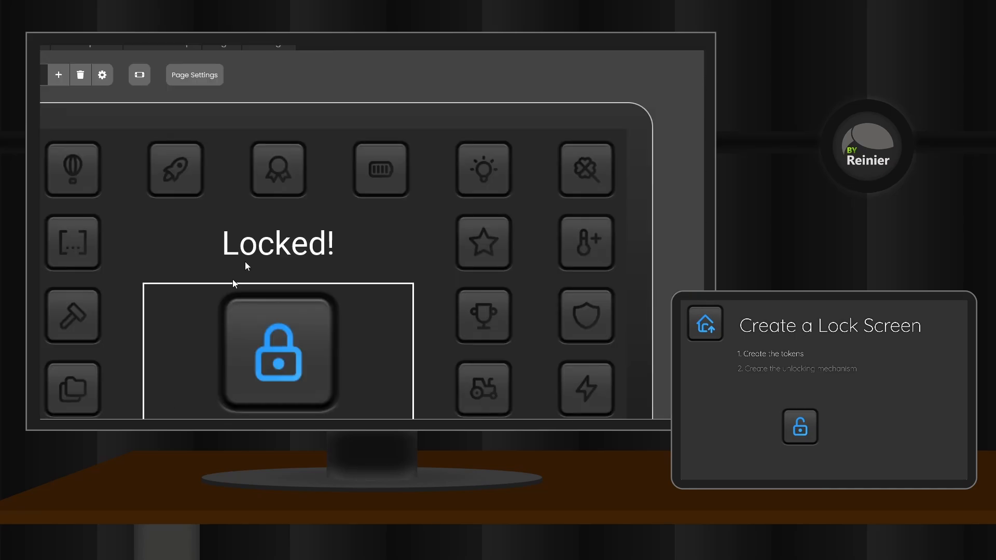
{"action": "left_click", "coordinate": [72, 318]}
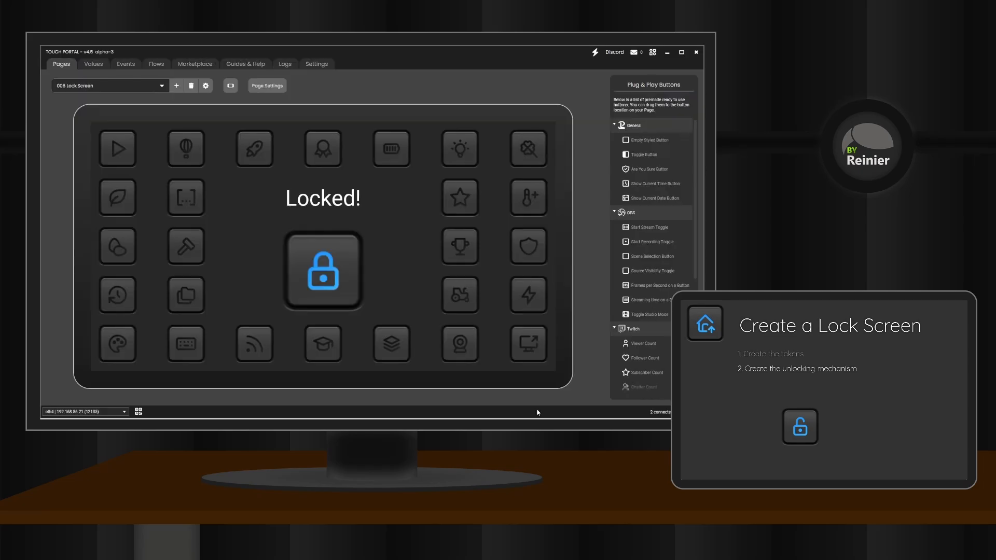
Add a When Value changes event to the on-event actions of the "Locked!" text button.
{"action": "left_click", "coordinate": [315, 201]}
{"action": "left_click", "coordinate": [263, 156]}
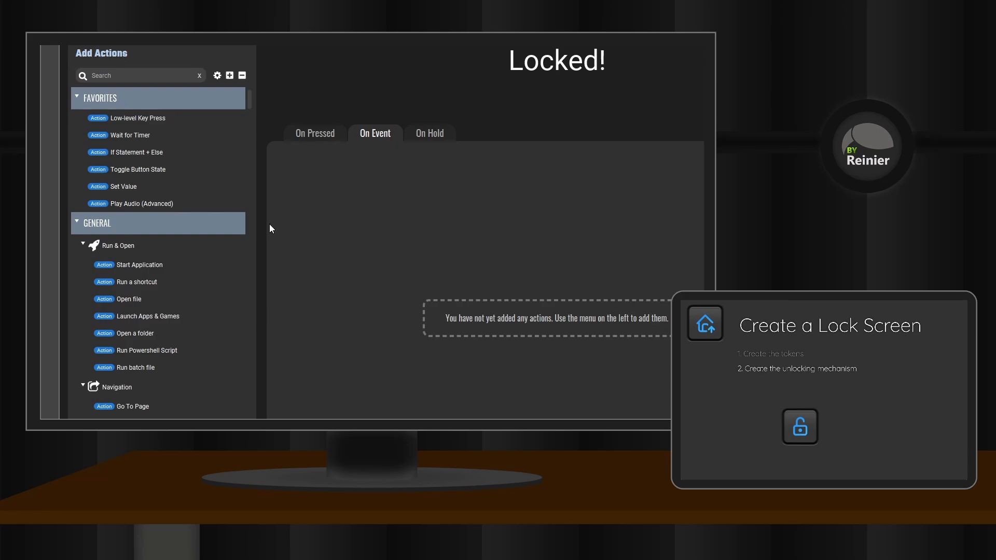
{"action": "type", "text": "when value"}
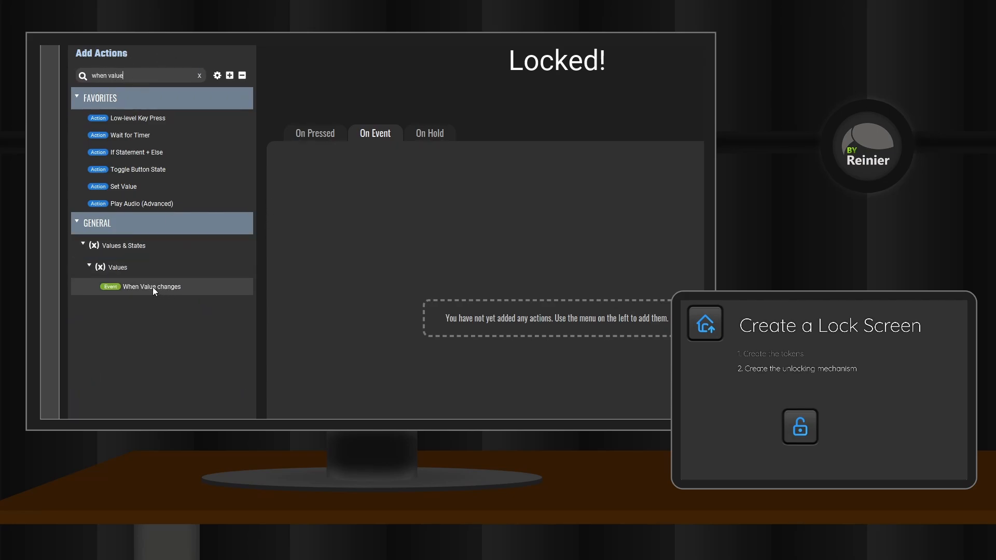
{"action": "left_click_drag", "start_coordinate": [153, 288], "coordinate": [306, 168]}
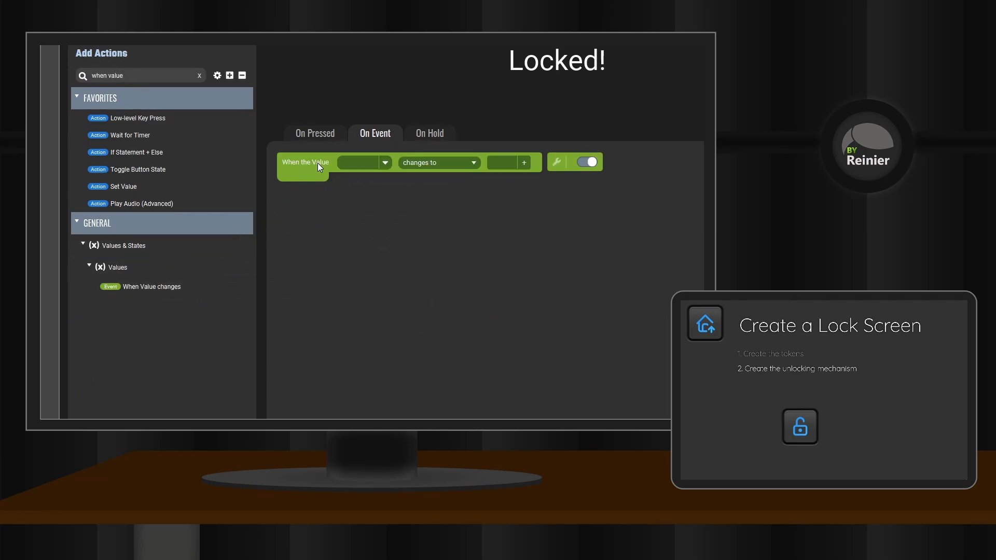
Configure the event to trigger when Lock Screen Password does not change to zzzz.
{"action": "left_click", "coordinate": [387, 163]}
{"action": "type", "text": "lo"}
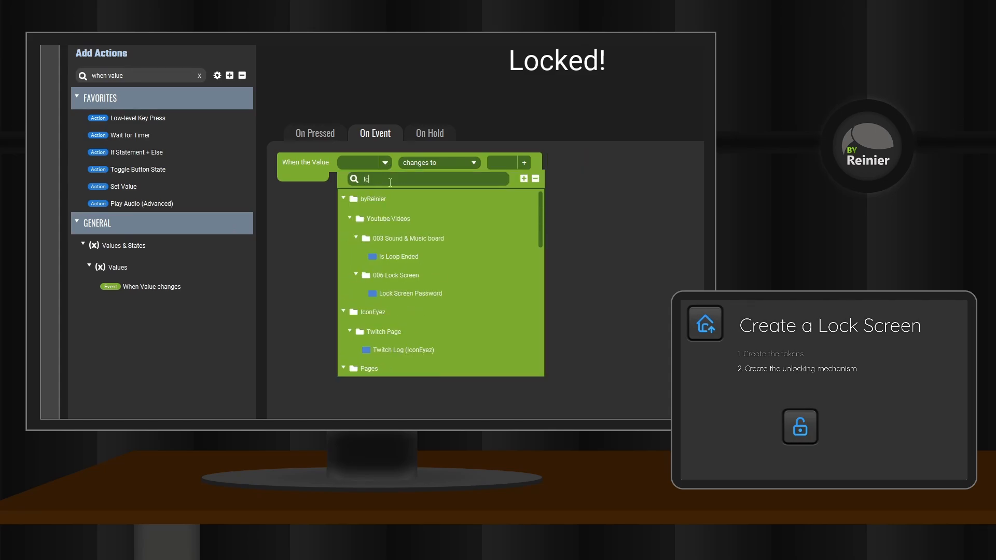
{"action": "type", "text": "cks"}
{"action": "key", "text": "BackSpace"}
{"action": "key", "text": "BackSpace"}
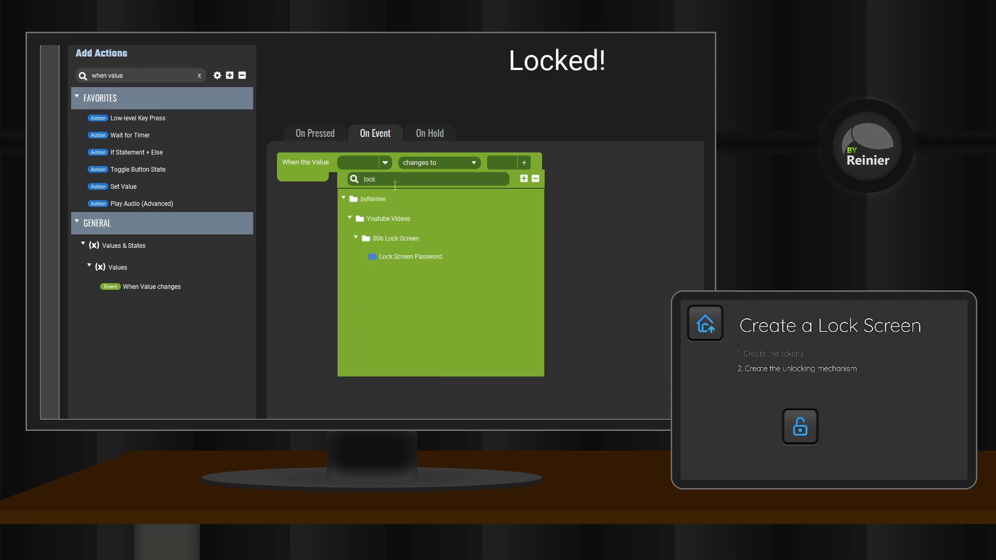
{"action": "left_click", "coordinate": [400, 255]}
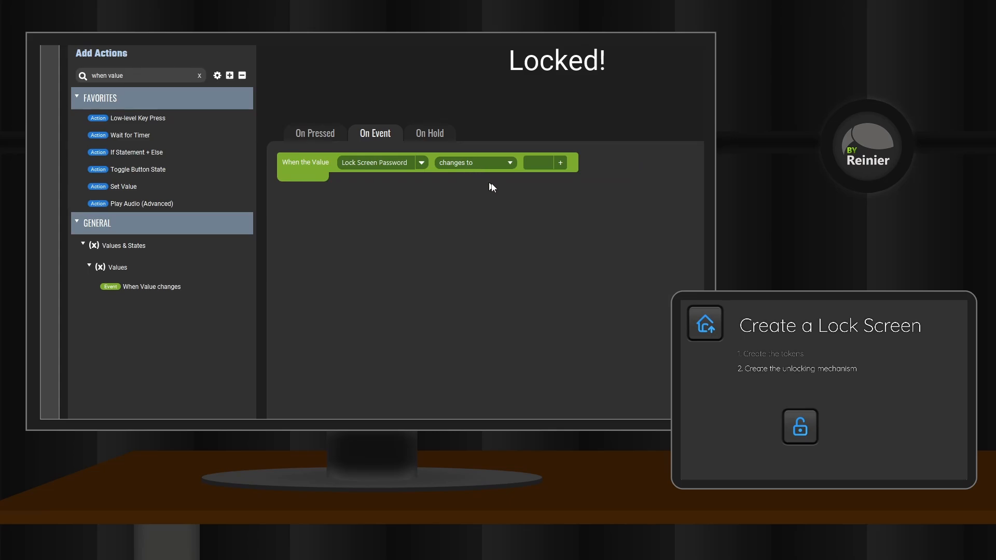
{"action": "left_click", "coordinate": [511, 163]}
{"action": "left_click", "coordinate": [464, 210]}
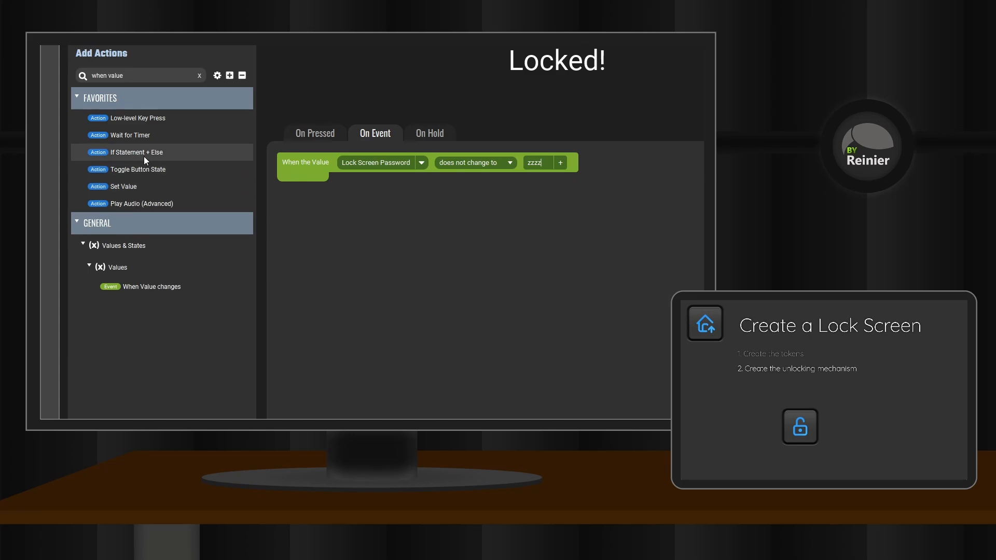
Nest an If Statement + Else inside the event and make it test the Lock Screen Password value.
{"action": "left_click_drag", "start_coordinate": [135, 152], "coordinate": [301, 182]}
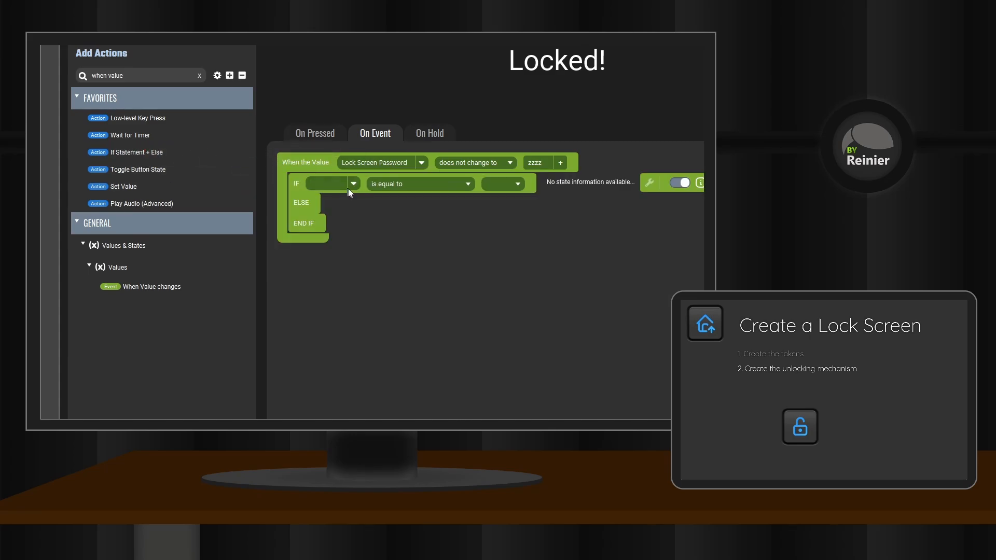
{"action": "left_click", "coordinate": [353, 183]}
{"action": "mouse_move", "coordinate": [372, 354]}
{"action": "mouse_move", "coordinate": [487, 105]}
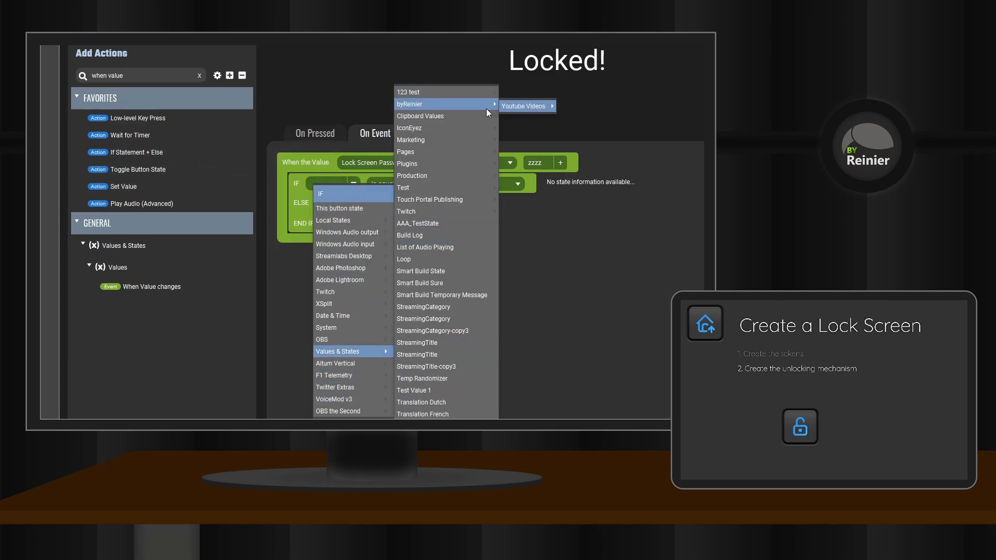
{"action": "mouse_move", "coordinate": [524, 106]}
{"action": "mouse_move", "coordinate": [597, 120]}
{"action": "left_click", "coordinate": [669, 125]}
Set the If condition to "size is equal to" 0.
{"action": "left_click", "coordinate": [501, 184]}
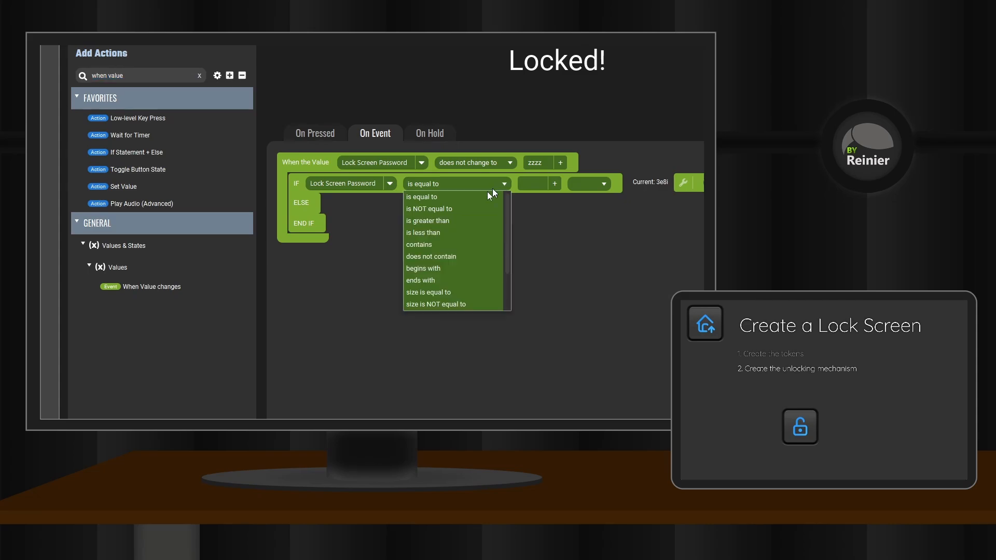
{"action": "left_click_drag", "start_coordinate": [508, 251], "coordinate": [505, 268]}
{"action": "left_click", "coordinate": [429, 260]}
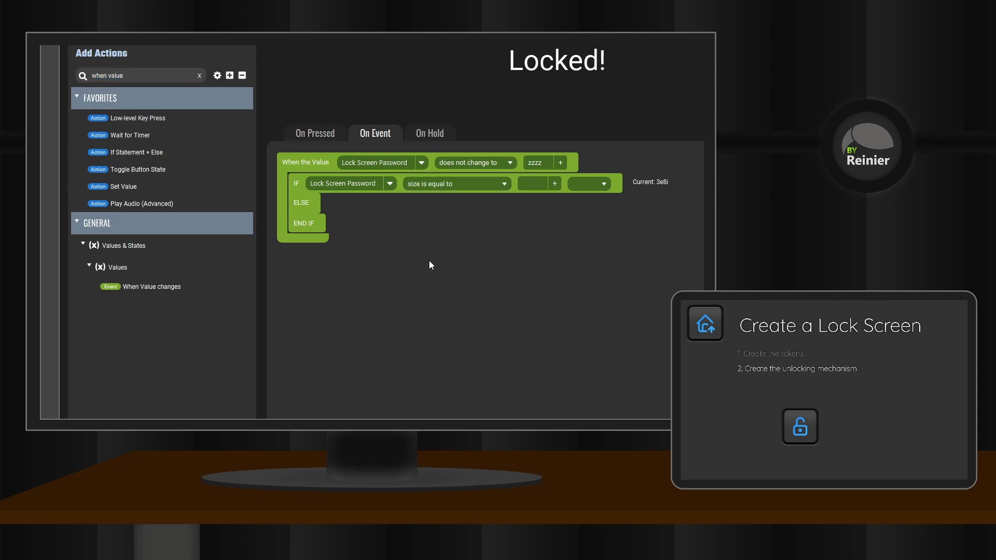
{"action": "left_click", "coordinate": [531, 183]}
{"action": "type", "text": "0"}
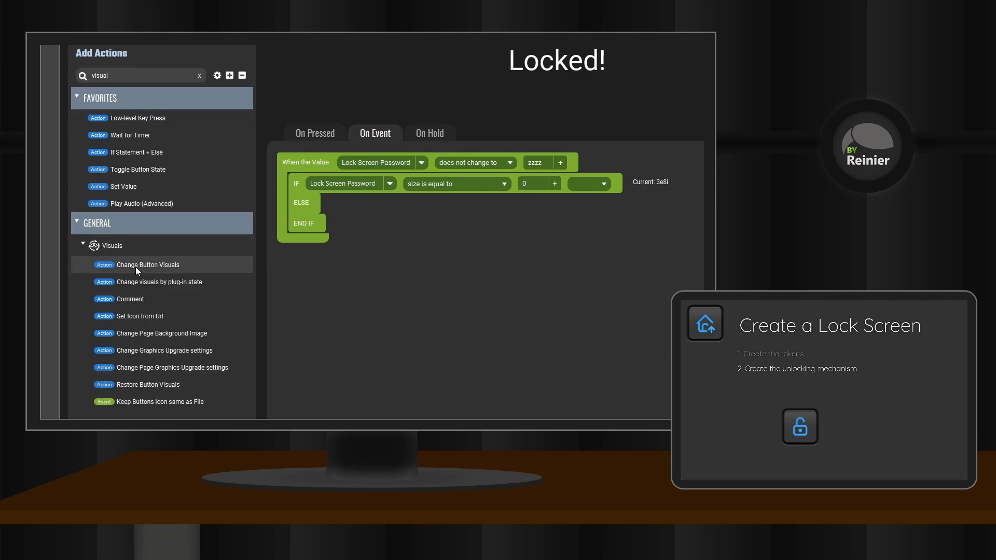
Add a Change Button Visuals action in the IF branch that changes the button's text to "Locked!".
{"action": "left_click_drag", "start_coordinate": [136, 270], "coordinate": [358, 199]}
{"action": "left_click", "coordinate": [473, 210]}
{"action": "left_click", "coordinate": [481, 220]}
{"action": "left_click", "coordinate": [424, 237]}
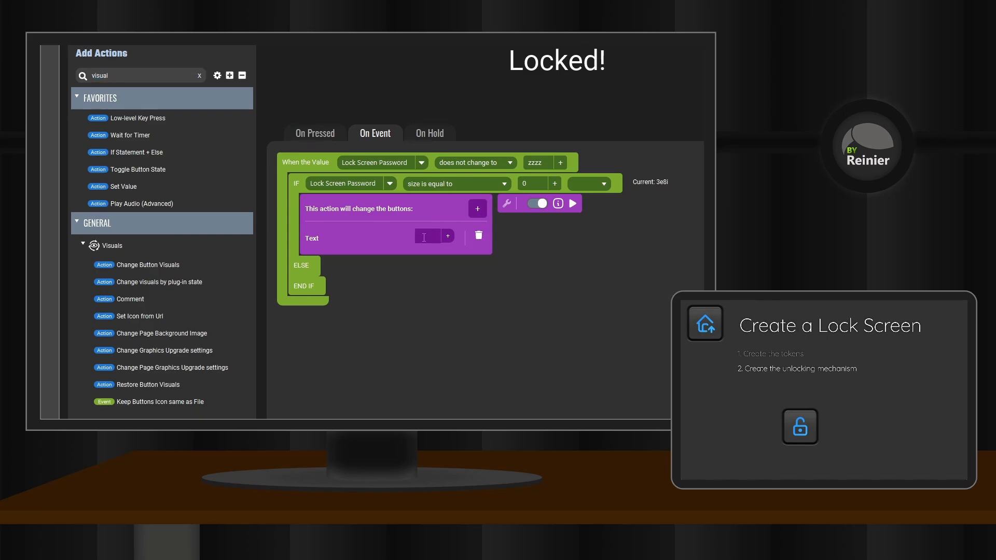
{"action": "type", "text": "Locked!"}
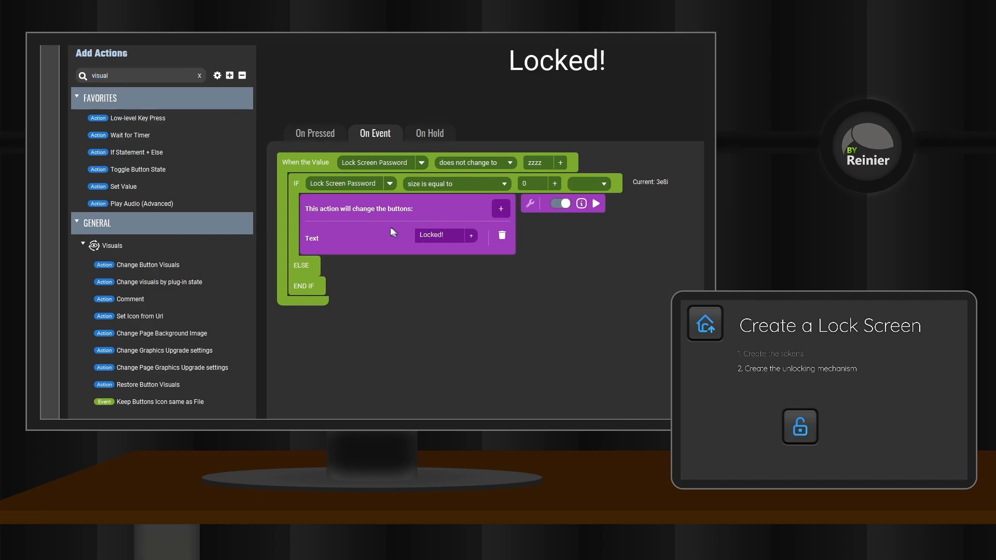
Nest another If Statement + Else in the ELSE branch, testing whether Lock Screen Password's size is less than 4.
{"action": "left_click_drag", "start_coordinate": [141, 155], "coordinate": [326, 282]}
{"action": "left_click", "coordinate": [364, 288]}
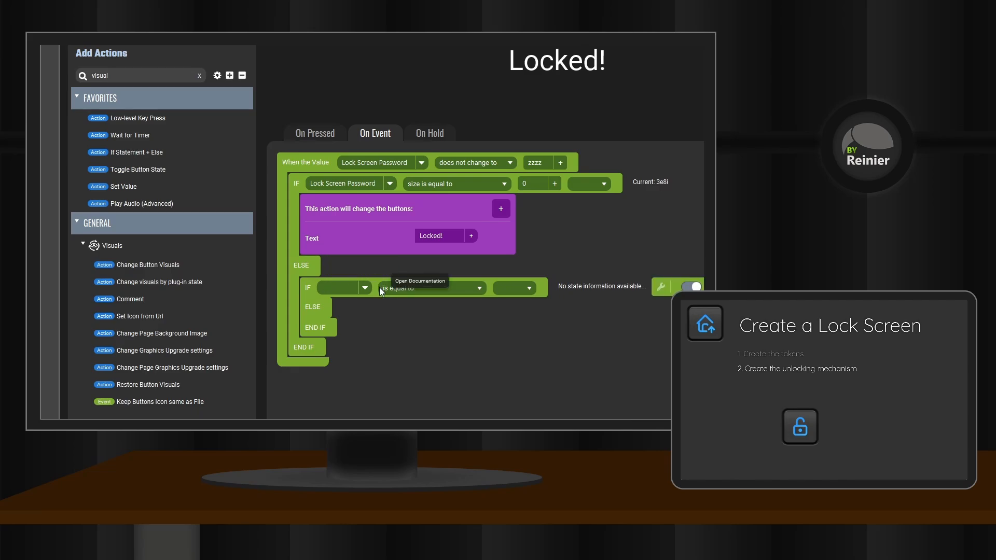
{"action": "left_click", "coordinate": [378, 287]}
{"action": "left_click", "coordinate": [513, 289]}
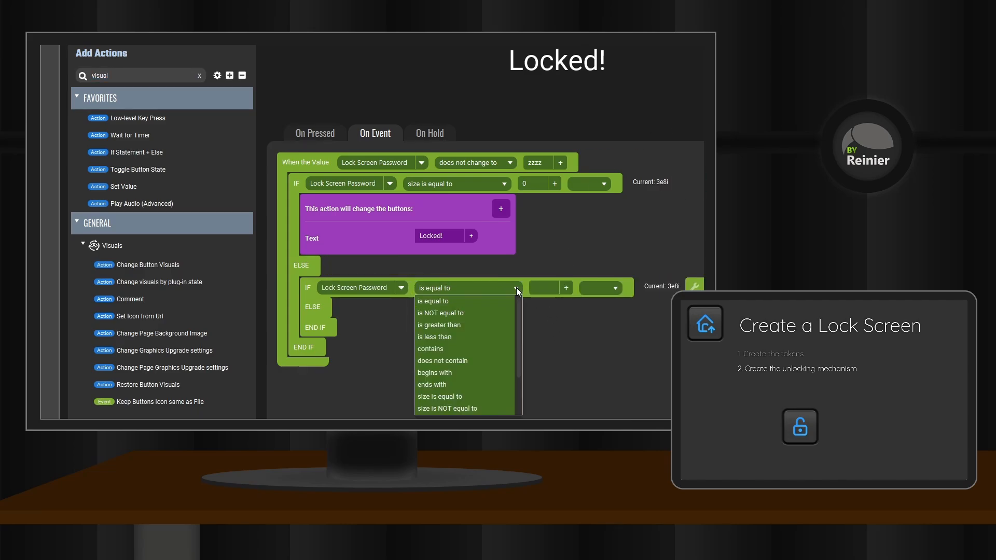
{"action": "scroll", "coordinate": [455, 394], "scroll_direction": "down", "scroll_amount": 1}
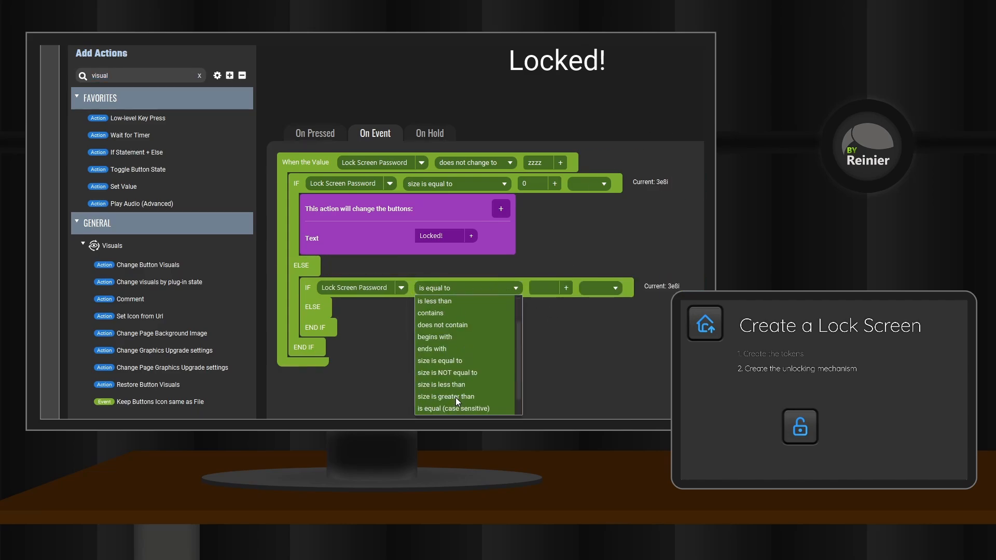
{"action": "left_click", "coordinate": [445, 386]}
{"action": "left_click", "coordinate": [545, 289]}
{"action": "type", "text": "4"}
Add a Get Length action in the nested IF branch that stores the length of Lock Screen Password in Local Value 01.
{"action": "left_click_drag", "start_coordinate": [122, 76], "coordinate": [75, 73]}
{"action": "type", "text": "leng"}
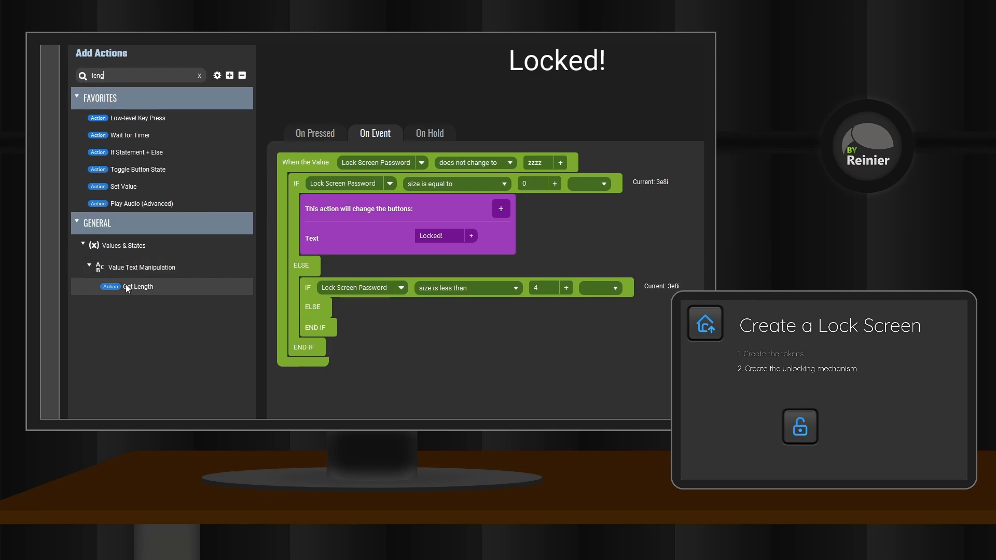
{"action": "left_click_drag", "start_coordinate": [136, 287], "coordinate": [342, 307]}
{"action": "left_click", "coordinate": [399, 309]}
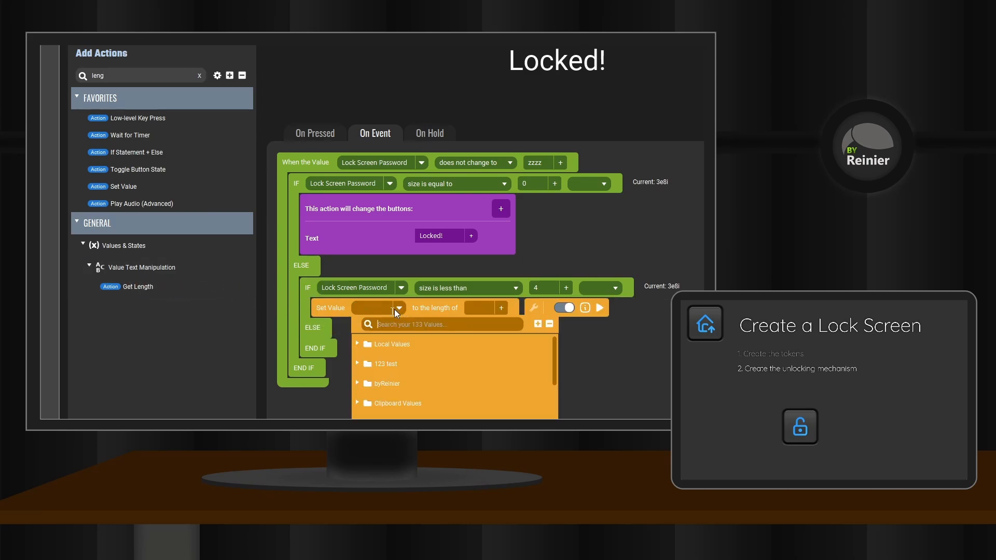
{"action": "left_click", "coordinate": [389, 362]}
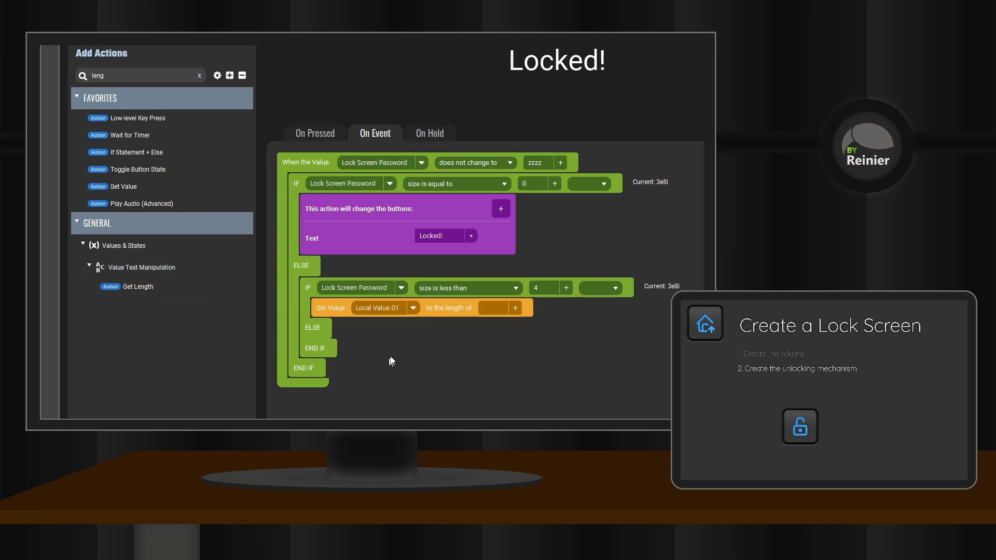
{"action": "left_click", "coordinate": [515, 308]}
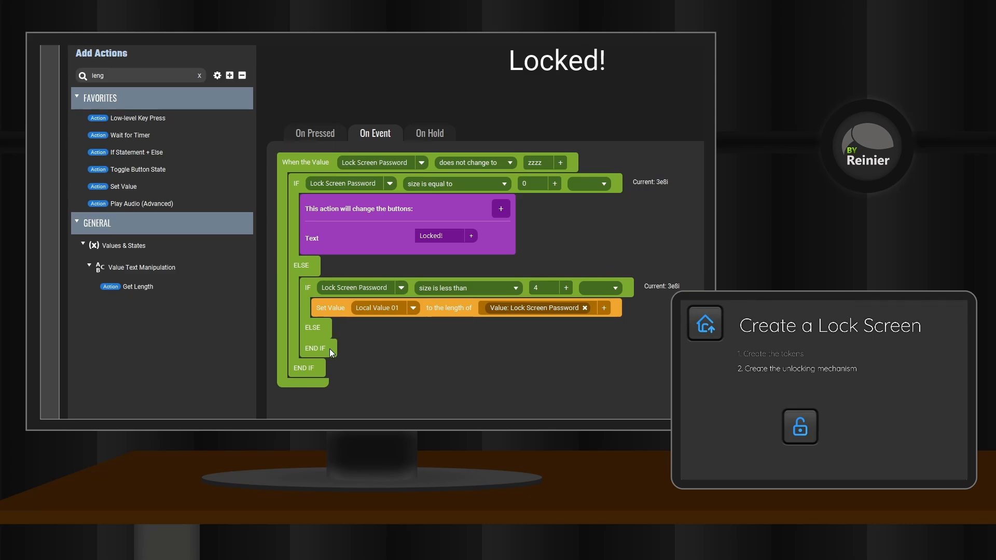
Add a Set Value action below Get Length that sets Local Value 02 to an empty value.
{"action": "left_click_drag", "start_coordinate": [129, 186], "coordinate": [353, 323]}
{"action": "left_click", "coordinate": [422, 327]}
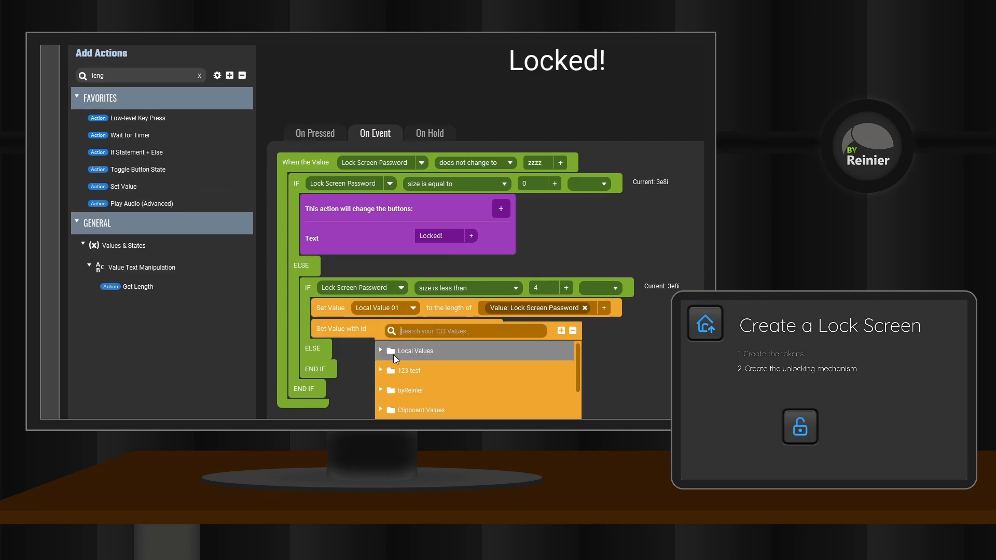
{"action": "left_click", "coordinate": [381, 351]}
{"action": "left_click", "coordinate": [418, 386]}
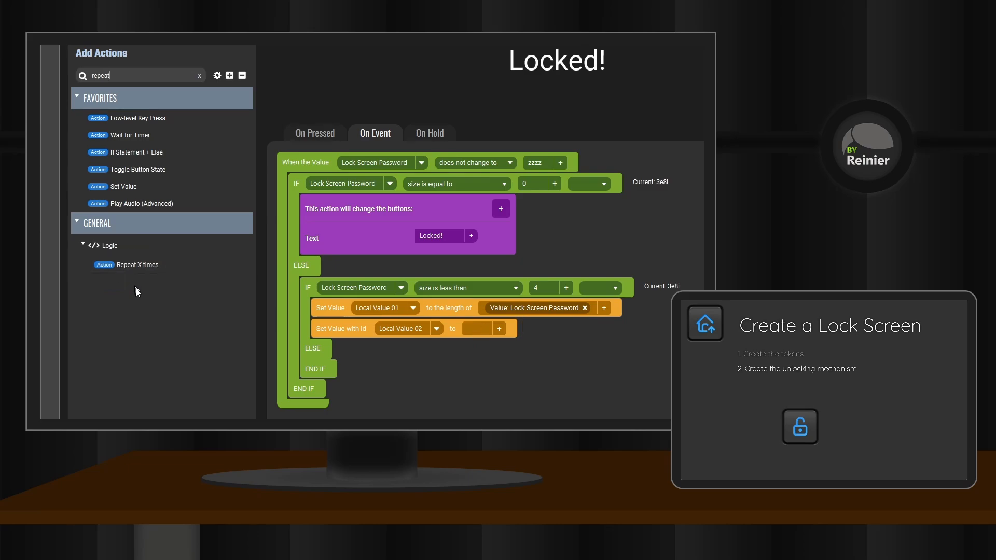
Add a Repeat X times block below the Local Value 02 action, with $local{state01} as its repeat count.
{"action": "left_click_drag", "start_coordinate": [146, 270], "coordinate": [356, 344]}
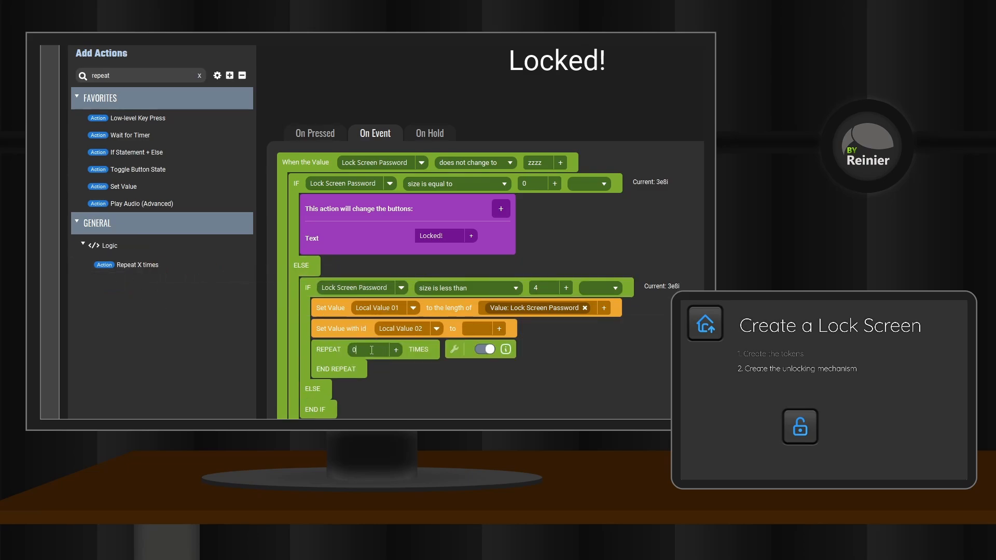
{"action": "type", "text": "$local{state01}"}
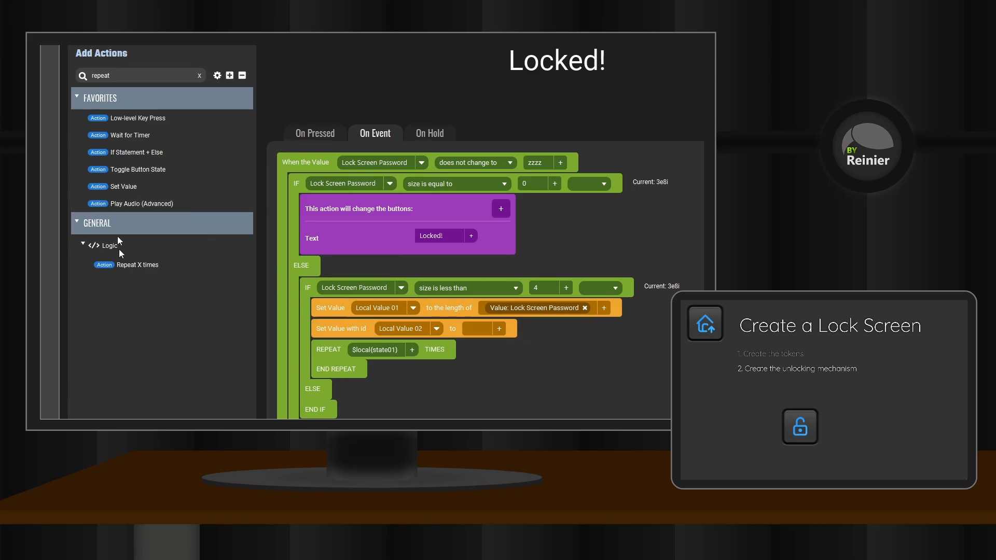
Add a Set Value action inside the Repeat block that sets Local Value 02 to its own value followed by *.
{"action": "left_click_drag", "start_coordinate": [124, 187], "coordinate": [376, 362]}
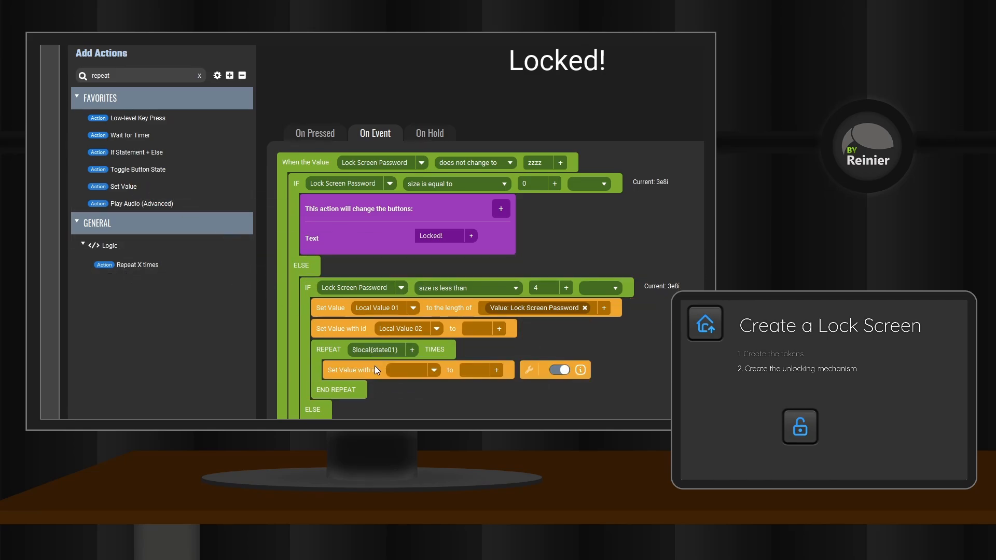
{"action": "left_click", "coordinate": [434, 371]}
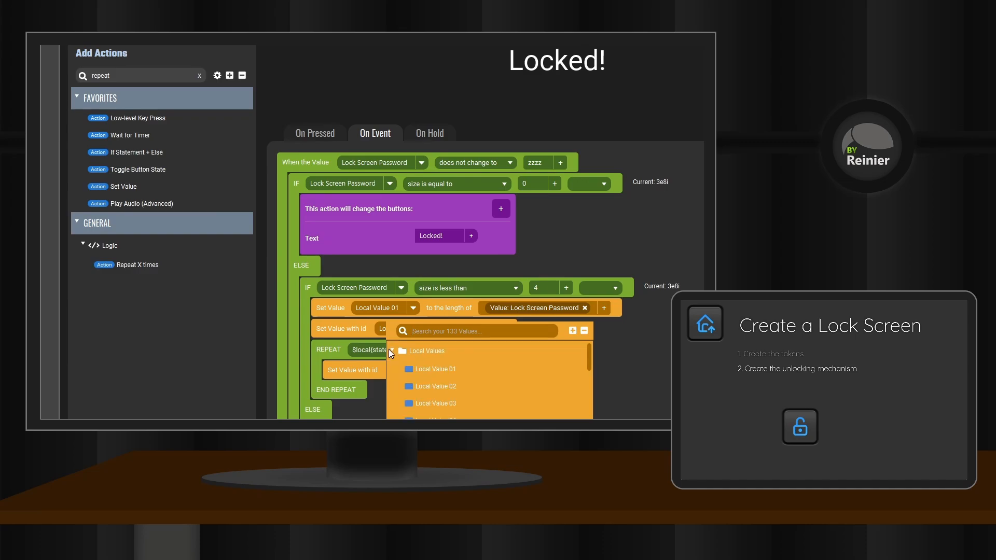
{"action": "left_click", "coordinate": [436, 386]}
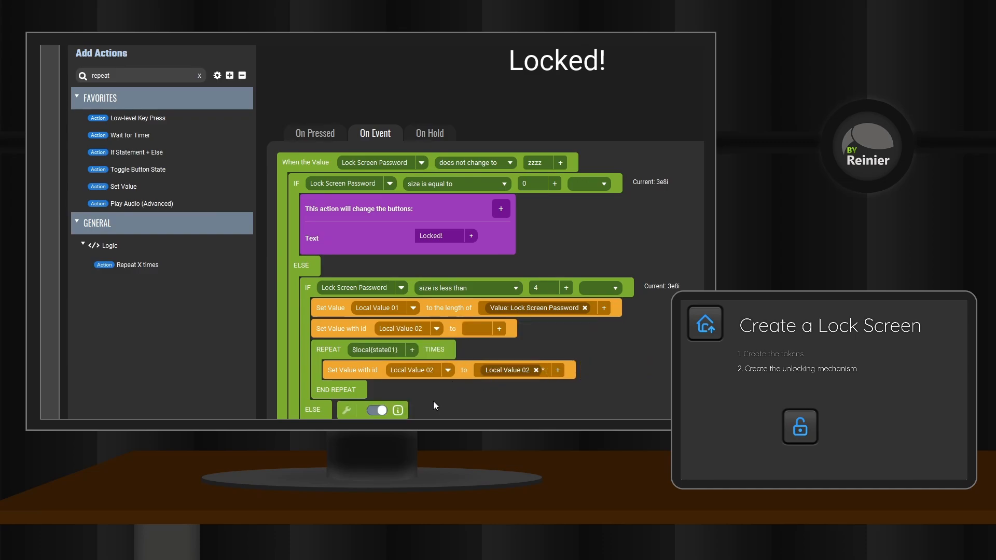
Add a Change Button Visuals action below the Repeat block that sets the button's Text to $local{state02}.
{"action": "type", "text": "visual"}
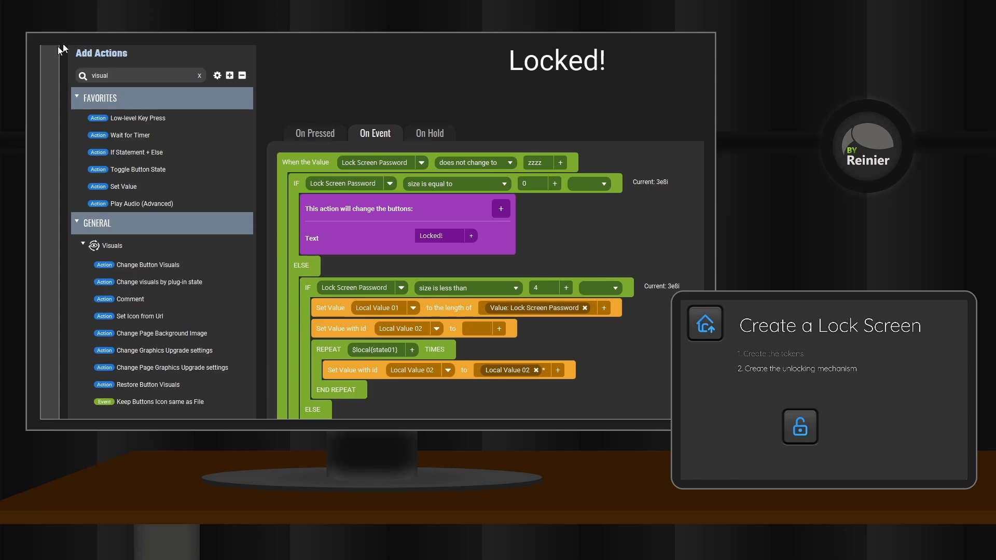
{"action": "left_click_drag", "start_coordinate": [148, 265], "coordinate": [360, 407]}
{"action": "left_click", "coordinate": [481, 345]}
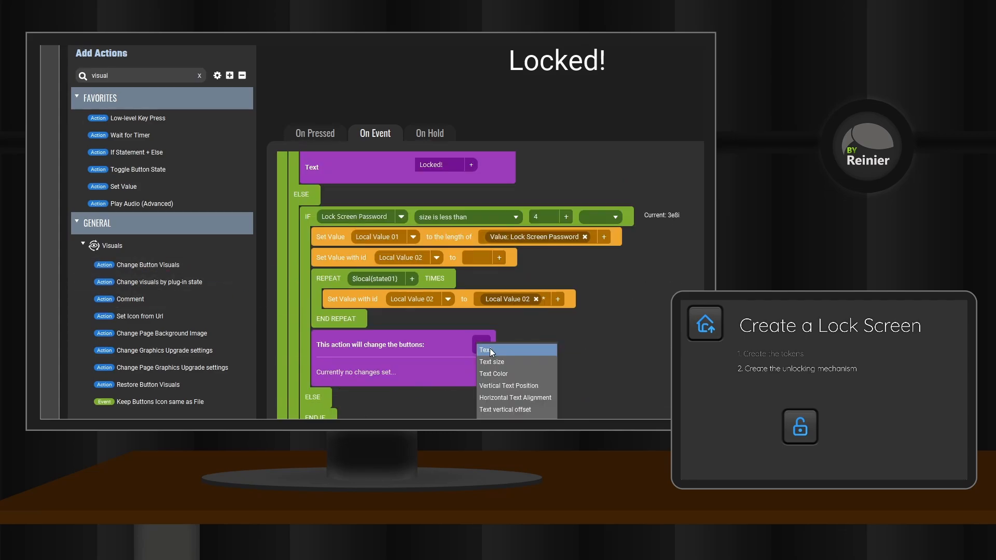
{"action": "left_click", "coordinate": [490, 349]}
{"action": "mouse_move", "coordinate": [491, 326]}
{"action": "left_click", "coordinate": [617, 325]}
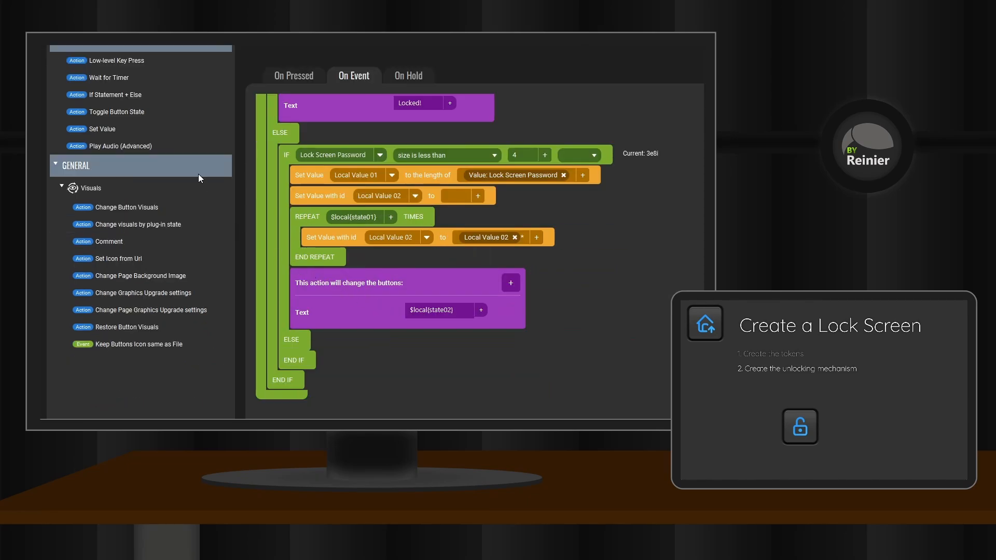
Nest an If Statement + Else in the inner ELSE branch, testing whether Lock Screen Password is equal to the unlock password.
{"action": "left_click_drag", "start_coordinate": [117, 96], "coordinate": [310, 351]}
{"action": "scroll", "coordinate": [337, 294], "scroll_direction": "down", "scroll_amount": 2}
{"action": "left_click", "coordinate": [350, 302]}
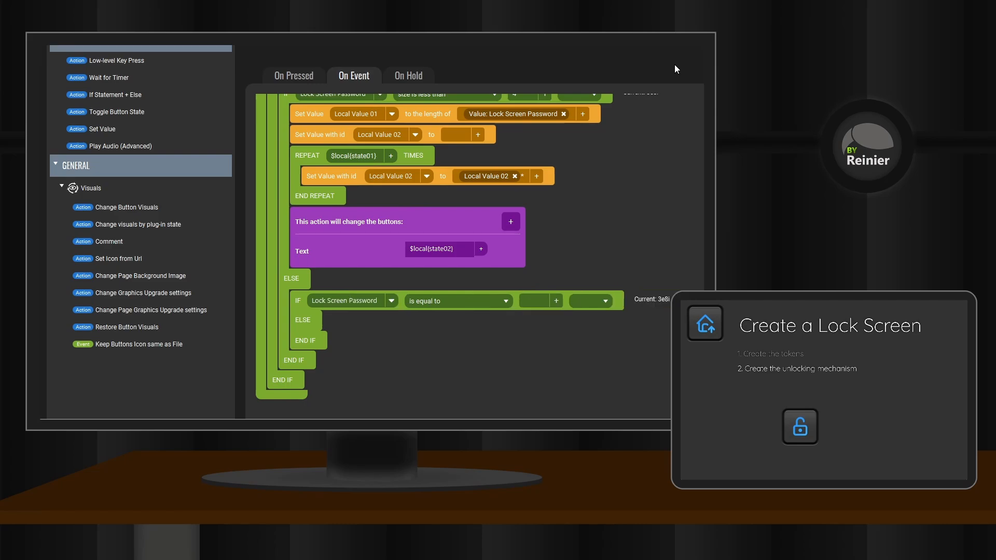
{"action": "left_click", "coordinate": [534, 301]}
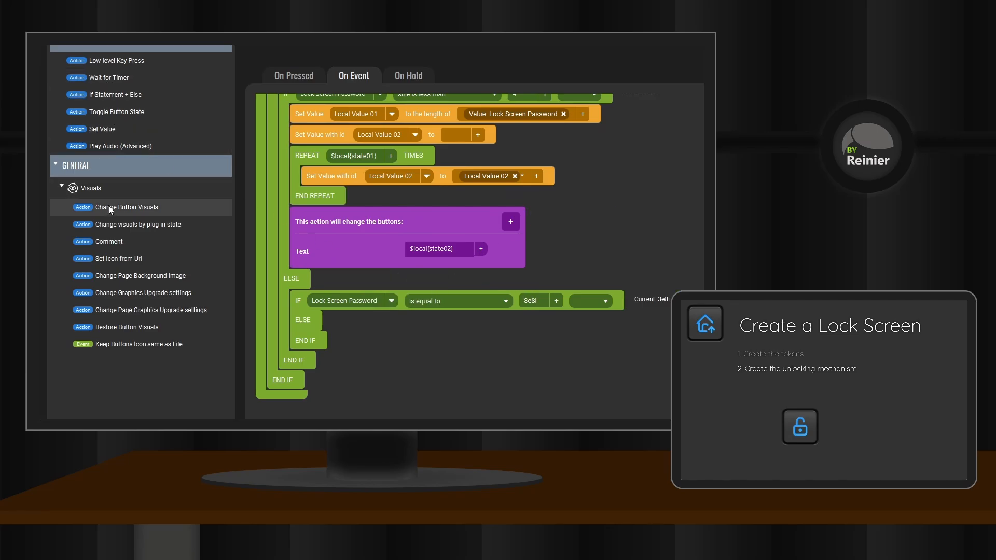
Add a Change Button Visuals action to the matching-password IF branch that sets the button's Text to "Unlocked!".
{"action": "left_click_drag", "start_coordinate": [109, 209], "coordinate": [368, 319]}
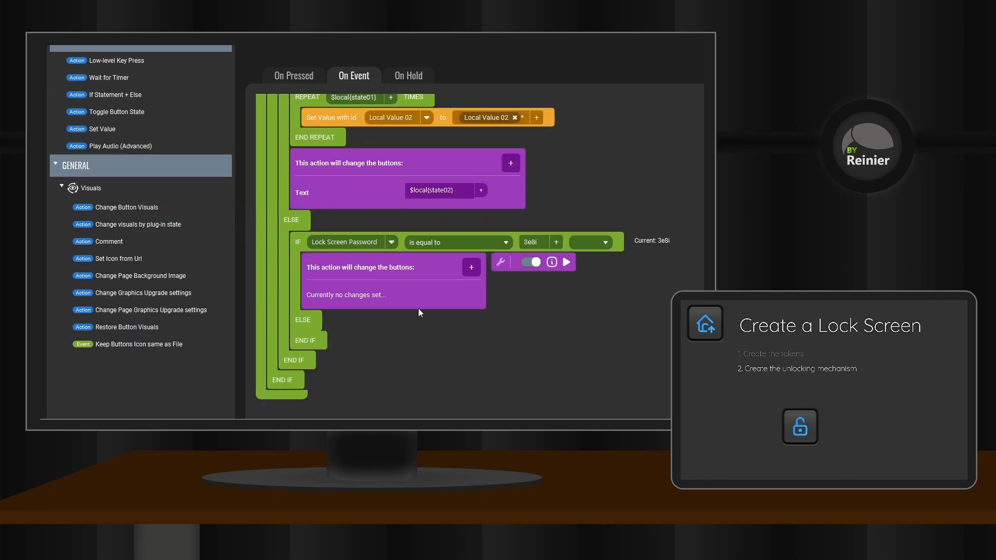
{"action": "left_click", "coordinate": [472, 268]}
{"action": "left_click", "coordinate": [491, 276]}
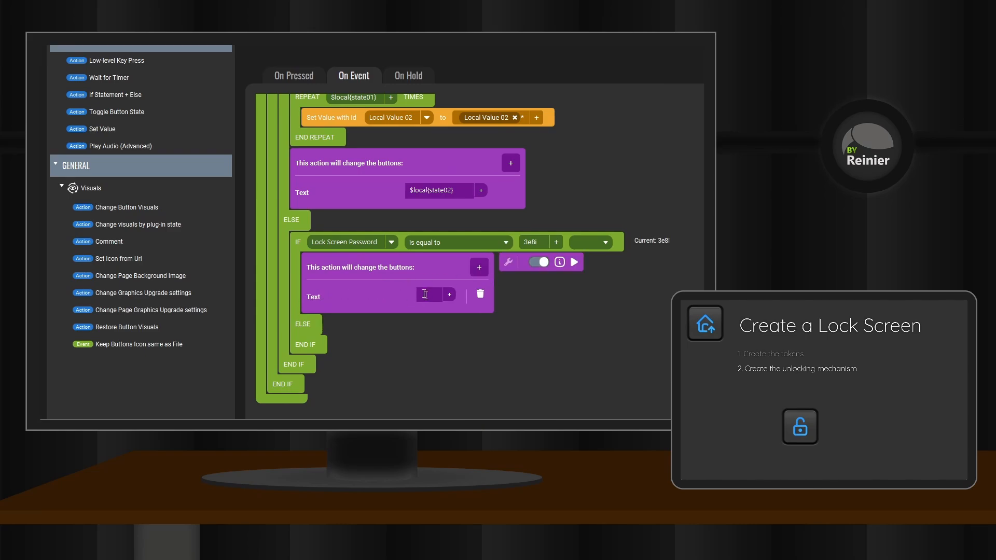
{"action": "type", "text": "Unlock"}
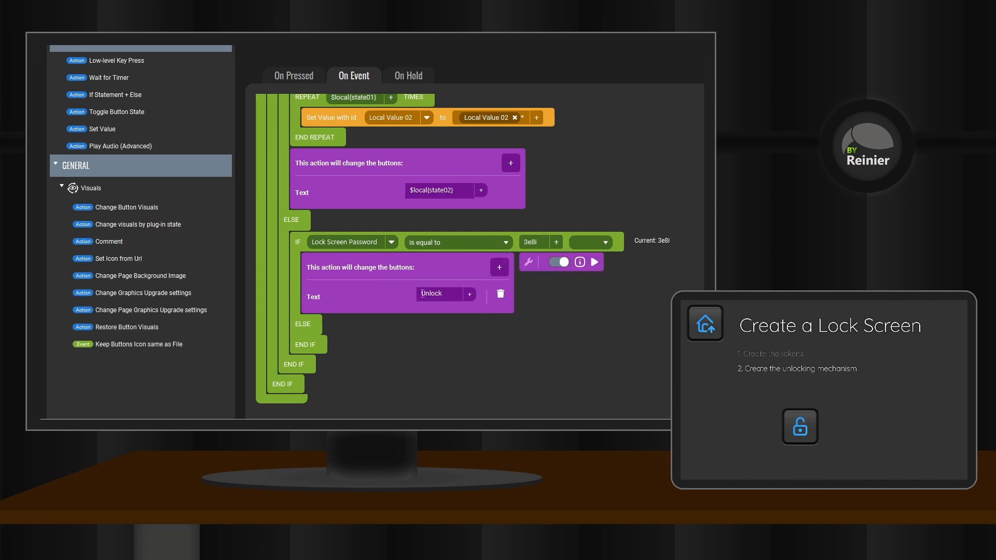
{"action": "type", "text": "ed!"}
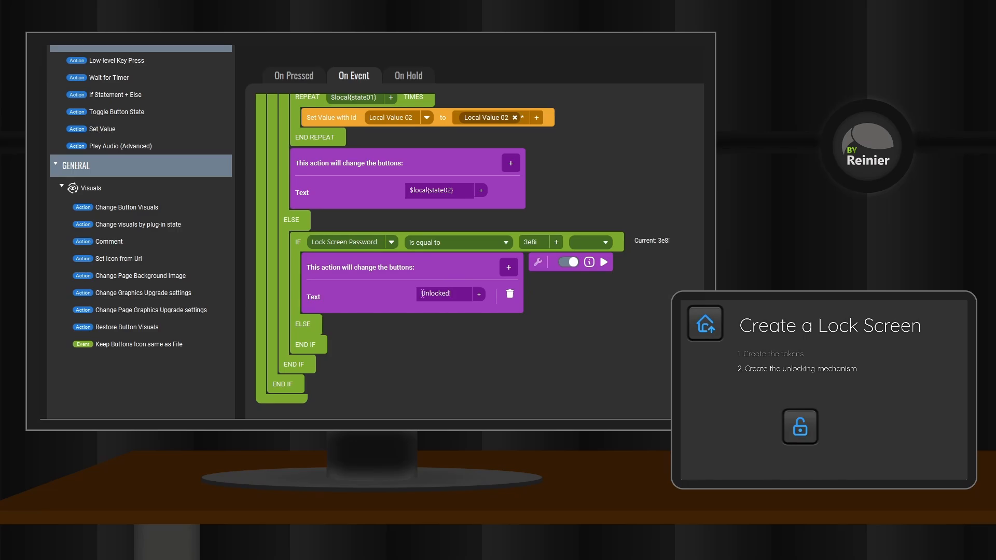
Below the "Unlocked!" text change, add a 1-second Wait for Timer and a Go To Page action targeting (Previous Page).
{"action": "left_click_drag", "start_coordinate": [112, 207], "coordinate": [347, 314]}
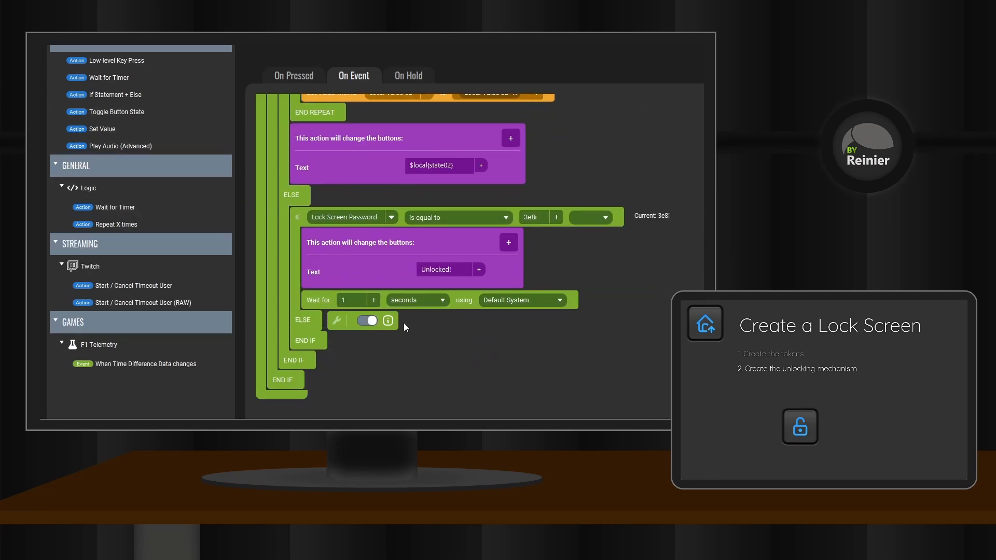
{"action": "left_click_drag", "start_coordinate": [111, 207], "coordinate": [343, 318]}
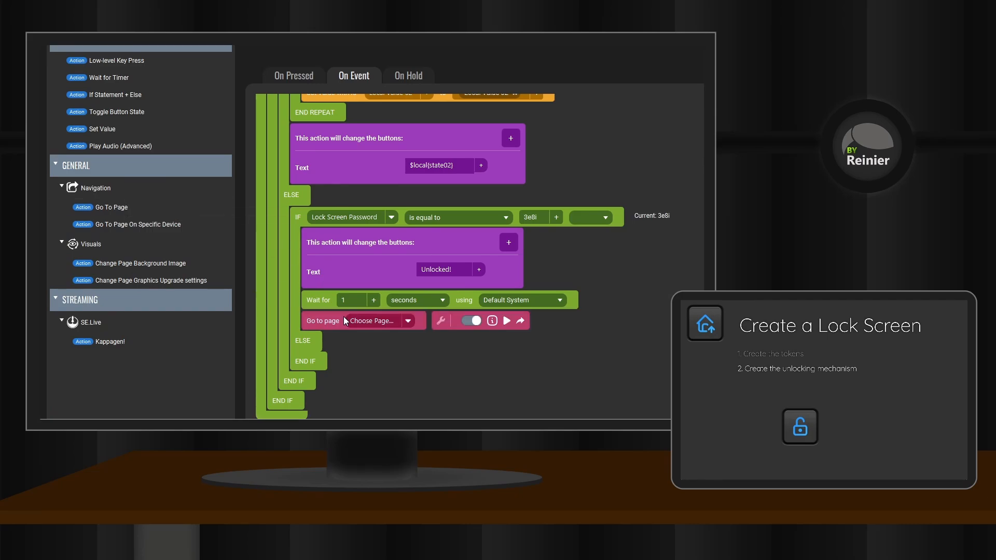
{"action": "left_click", "coordinate": [408, 321]}
{"action": "left_click", "coordinate": [389, 291]}
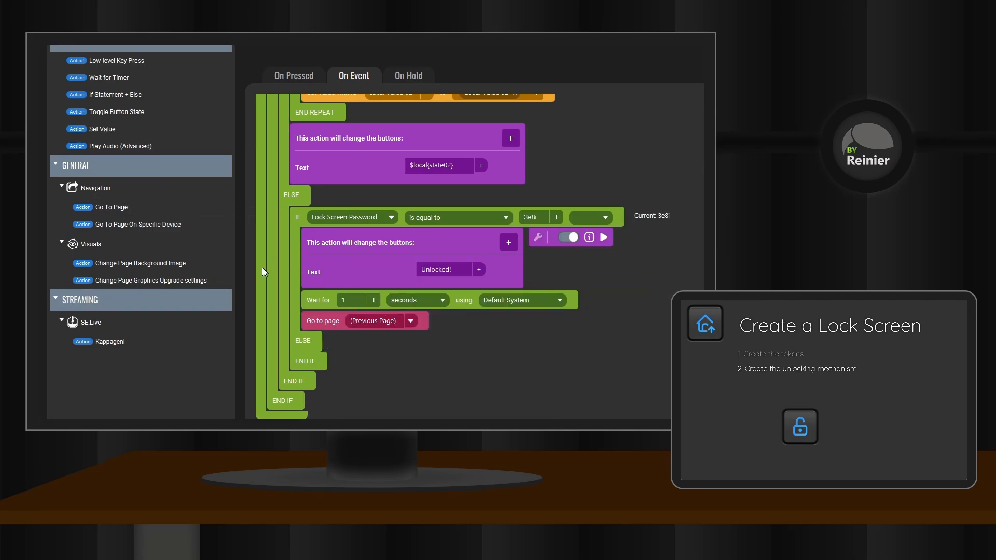
Add a Change Button Visuals action to the password check's ELSE branch that sets the button's Text to "Locked!".
{"action": "left_click_drag", "start_coordinate": [140, 209], "coordinate": [338, 346]}
{"action": "scroll", "coordinate": [352, 313], "scroll_direction": "down", "scroll_amount": 3}
{"action": "left_click", "coordinate": [426, 314]}
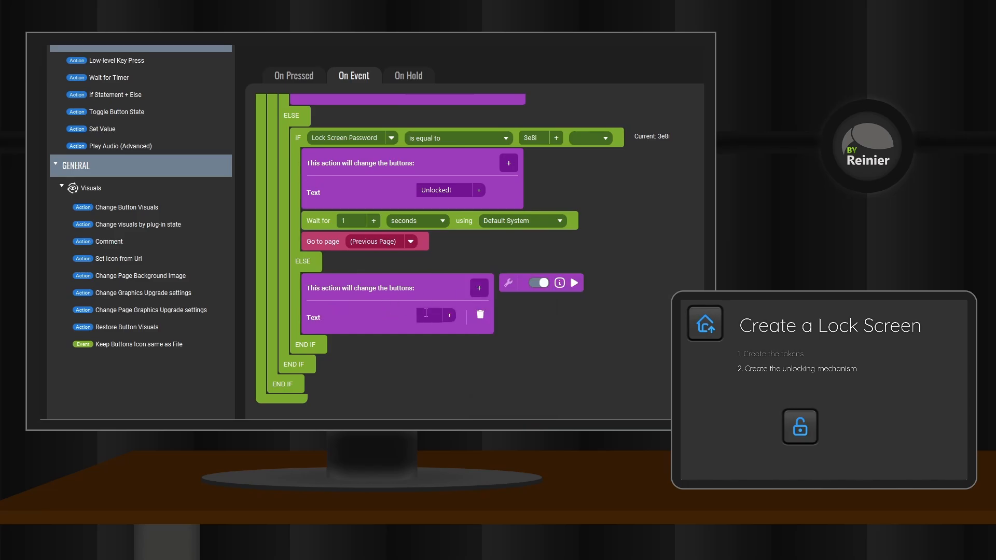
{"action": "type", "text": "Locked!"}
Add a Set Value action below the "Locked!" text change that sets Lock Screen Password to empty, and save and close the button.
{"action": "left_click_drag", "start_coordinate": [102, 129], "coordinate": [421, 353]}
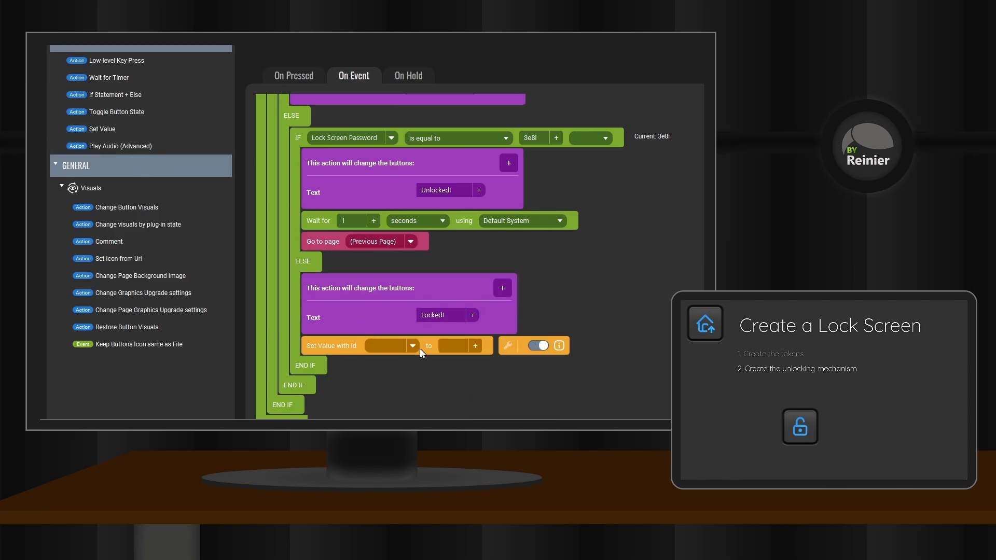
{"action": "left_click", "coordinate": [420, 350]}
{"action": "type", "text": "lock"}
{"action": "left_click", "coordinate": [456, 371]}
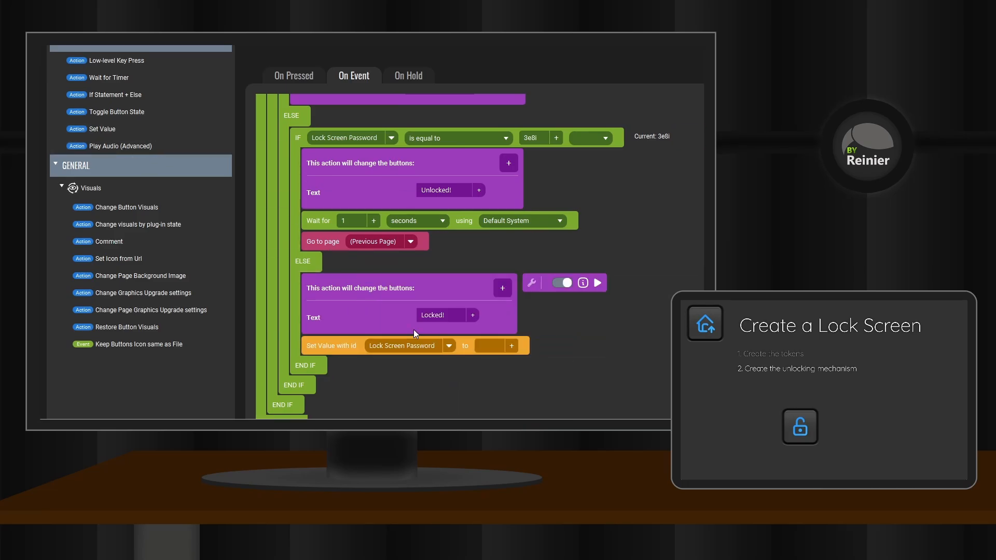
{"action": "scroll", "coordinate": [410, 338], "scroll_direction": "down", "scroll_amount": 1}
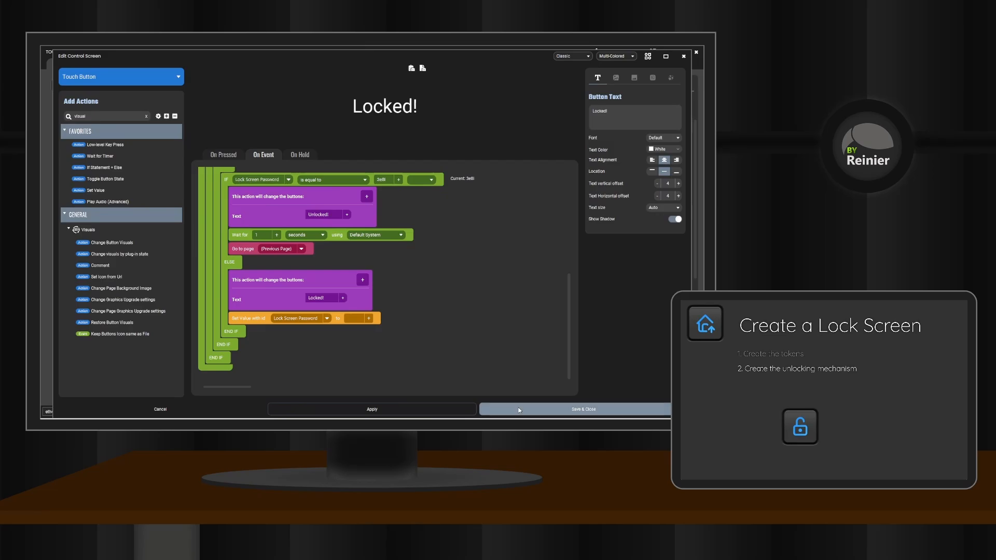
{"action": "left_click", "coordinate": [576, 407]}
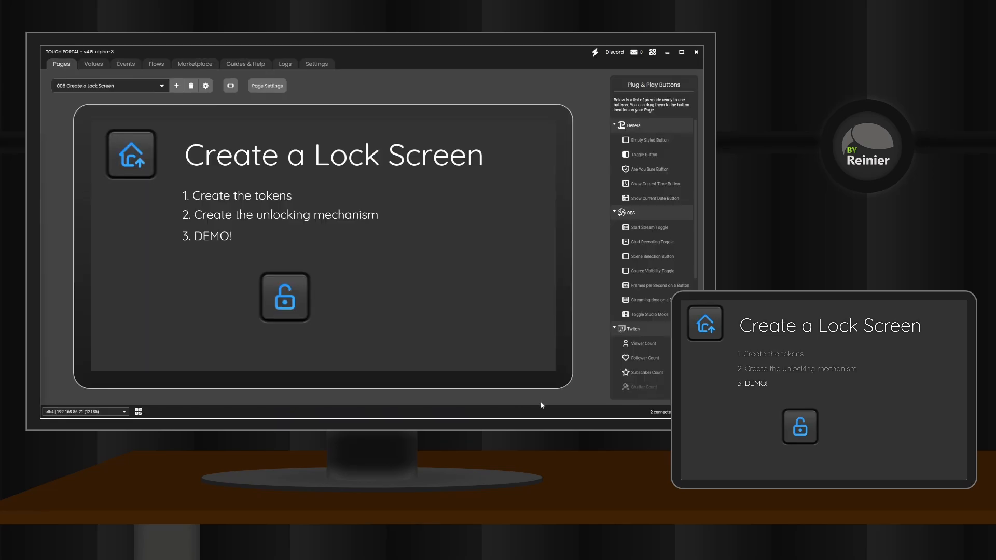